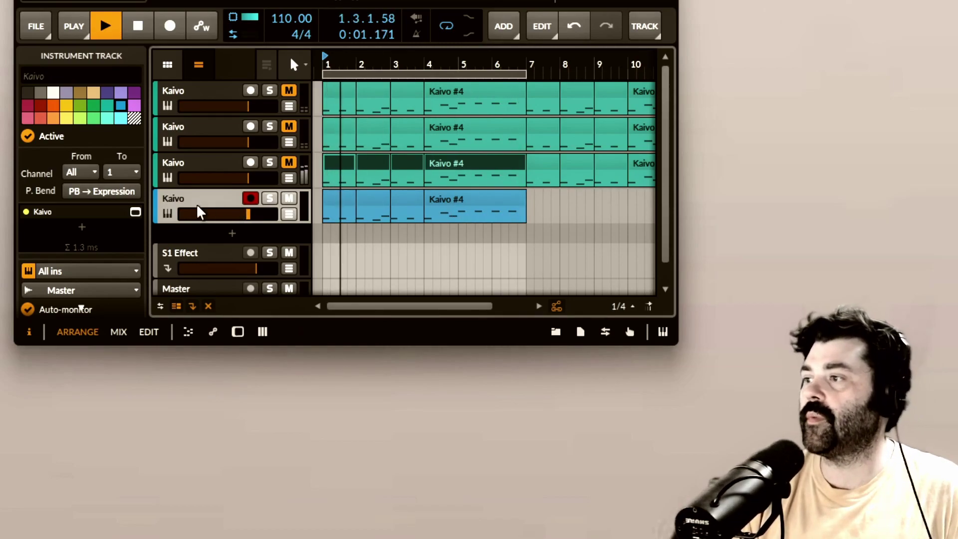
Open Kaivo's plugin window from the fourth Kaivo track, showing the default patch
click(135, 212)
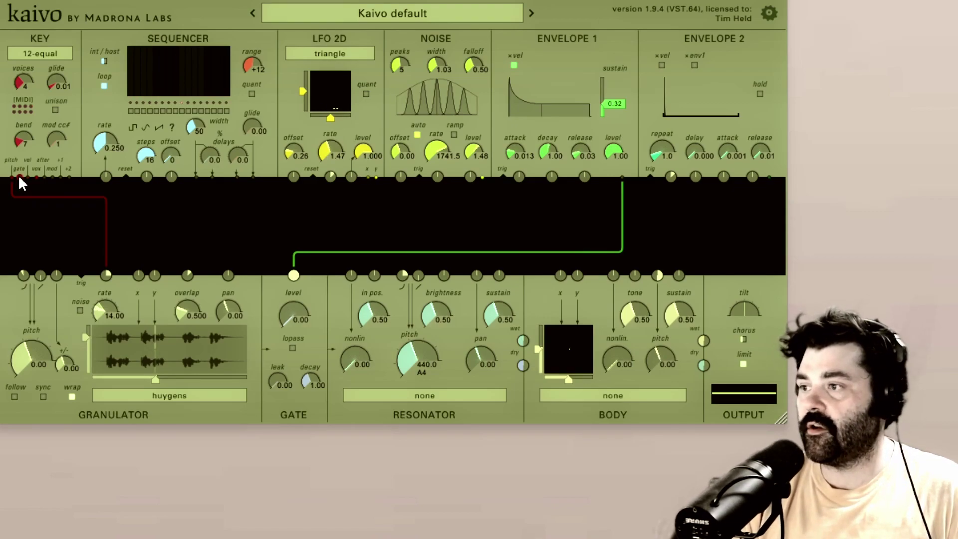
Run a patch cable from the KEY gate output to Envelope 1's trig input
drag(18, 178, 42, 216)
drag(173, 235, 473, 226)
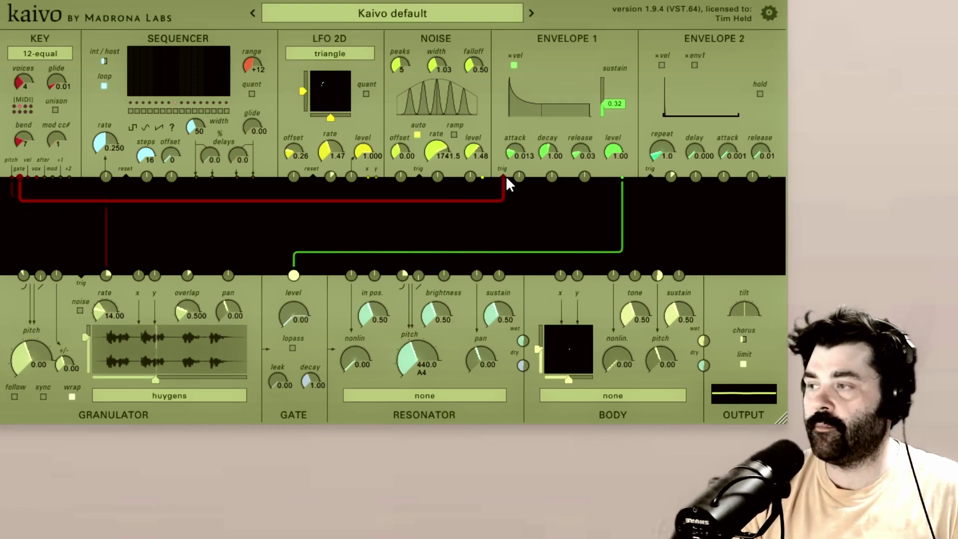
drag(505, 176, 505, 175)
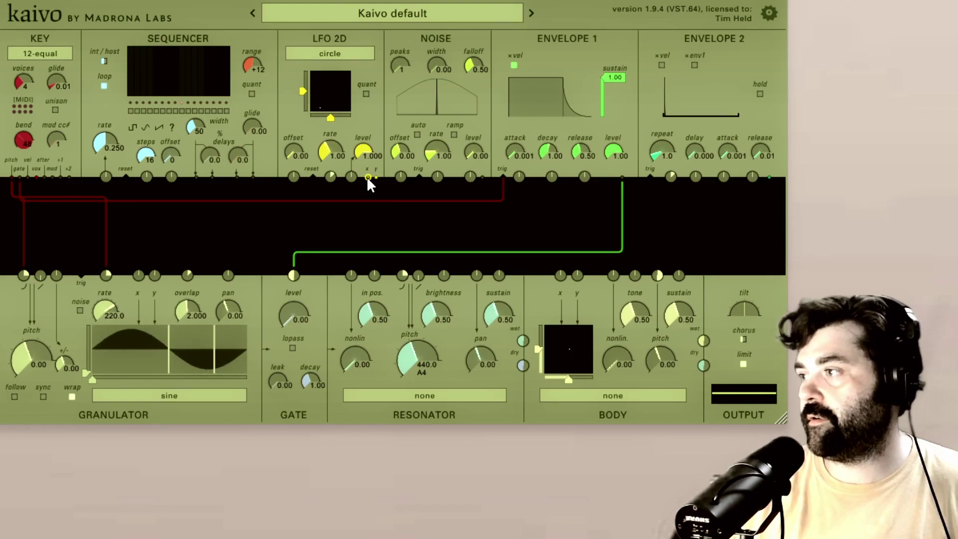
drag(375, 176, 621, 275)
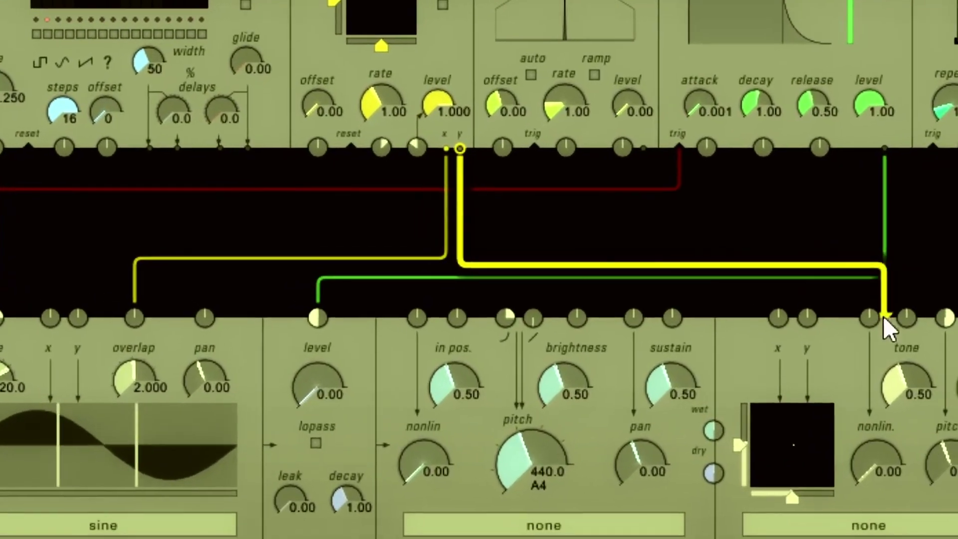
mouse_move(888, 327)
mouse_down()
mouse_move(30, 272)
mouse_move(888, 327)
mouse_up()
drag(956, 272, 355, 170)
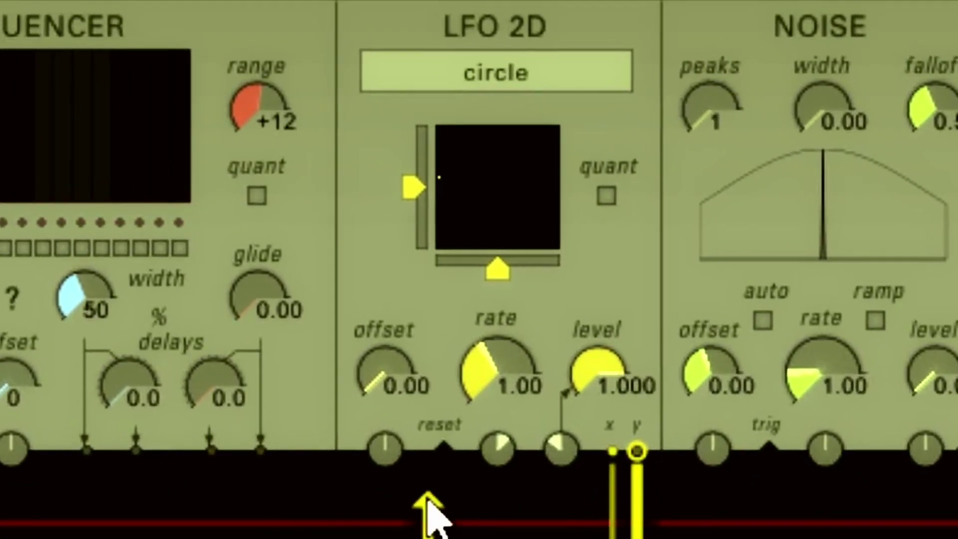
mouse_move(426, 509)
mouse_down()
mouse_move(368, 449)
mouse_move(391, 394)
mouse_move(386, 444)
mouse_move(398, 487)
mouse_up()
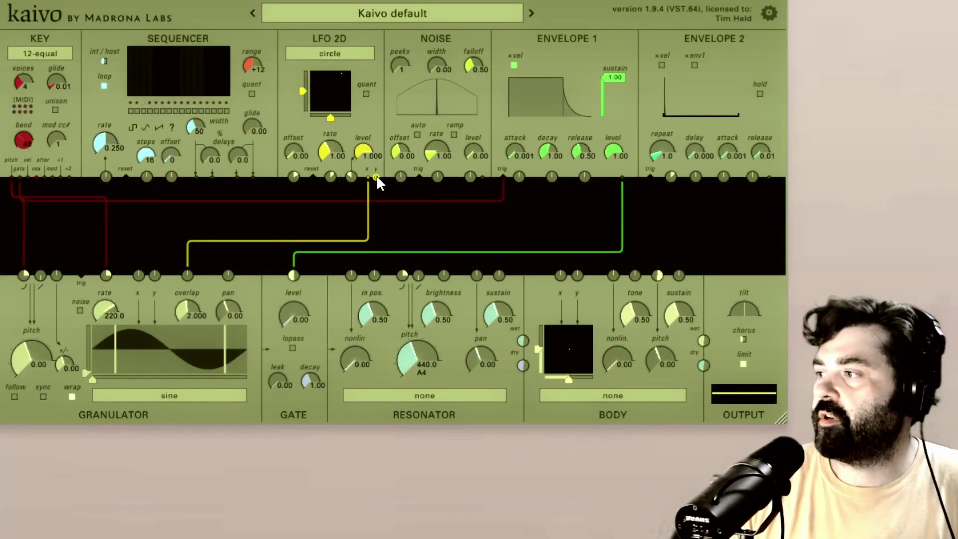
mouse_move(376, 177)
mouse_down()
mouse_move(410, 229)
mouse_move(460, 225)
mouse_move(477, 235)
mouse_move(462, 217)
mouse_move(400, 211)
mouse_move(375, 171)
mouse_up()
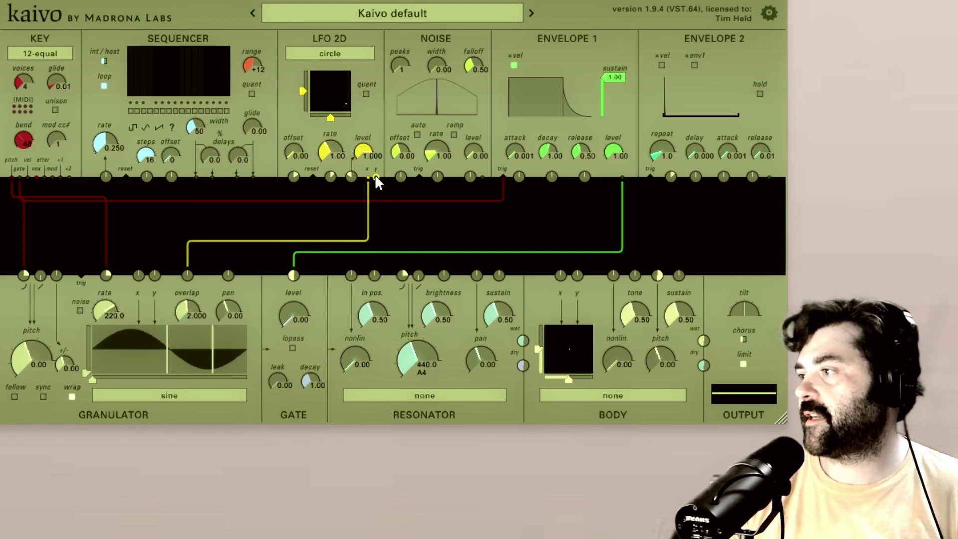
drag(375, 175, 390, 268)
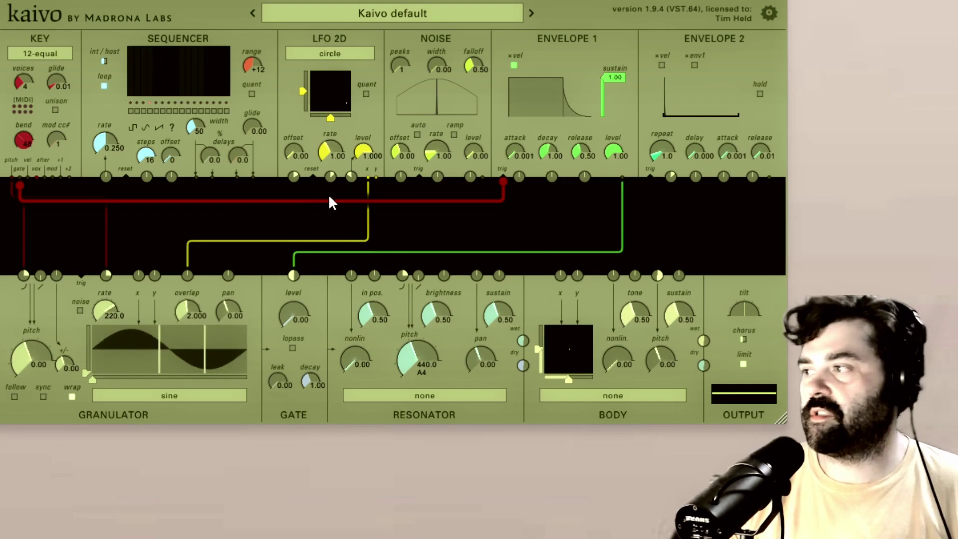
drag(376, 178, 294, 178)
key(ctrl+z)
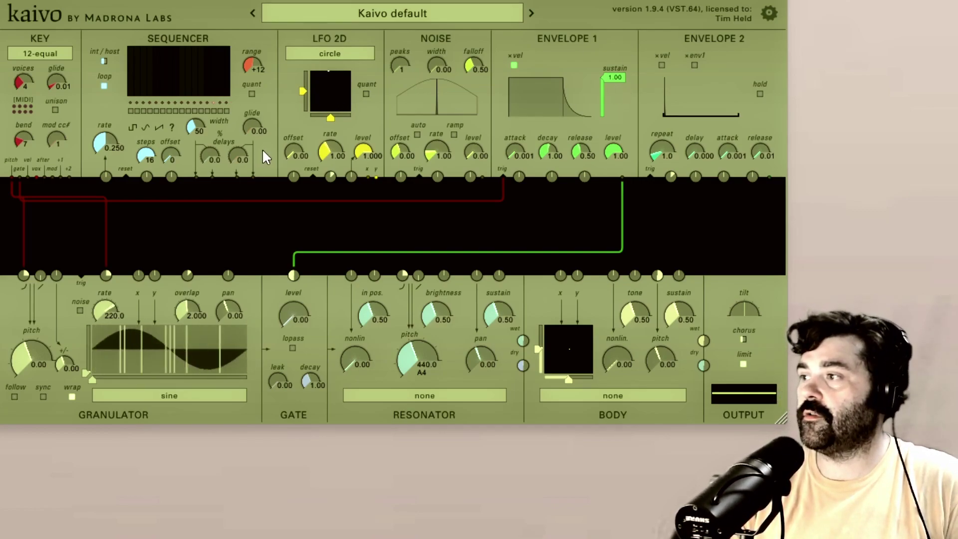
Speed LFO 2D rate to 220, raise gate level to about 0.36, and start an LFO 2D x cable
drag(328, 149, 331, 163)
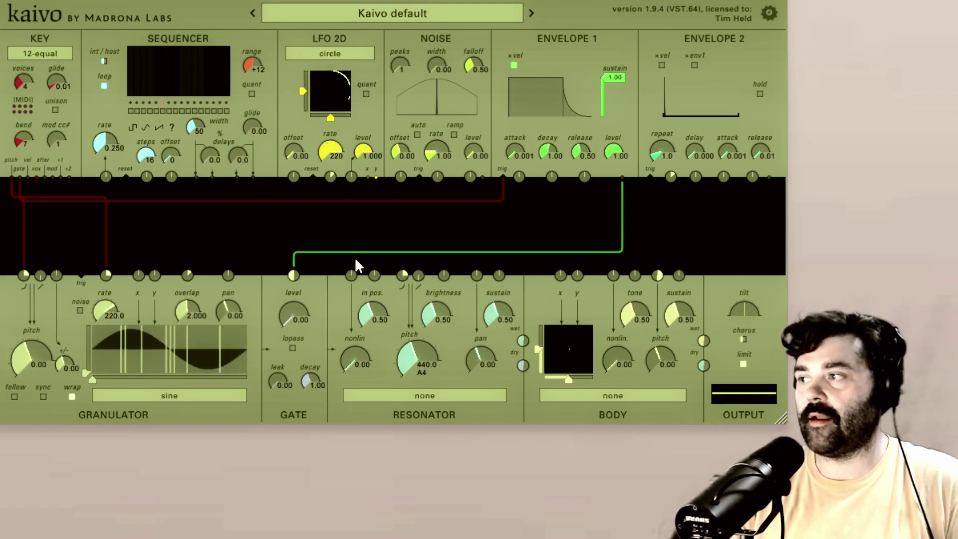
drag(289, 313, 308, 301)
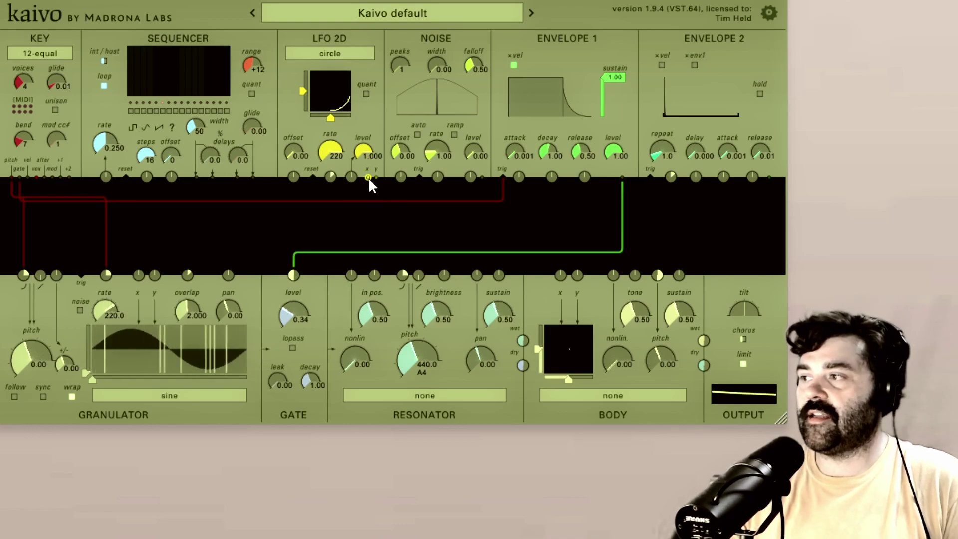
drag(369, 178, 23, 275)
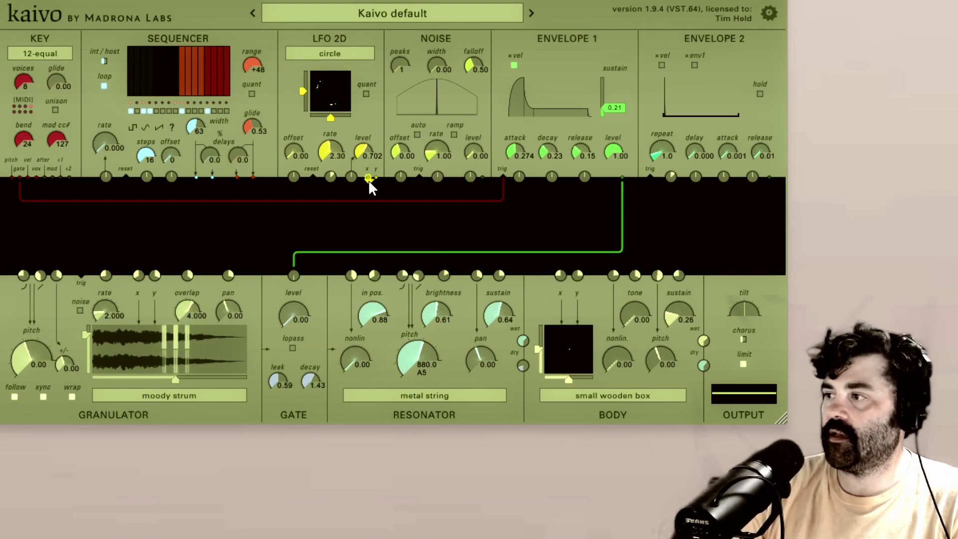
Connect LFO 2D x to the resonator, set Noise to auto with 5 peaks, and cable the noise output
drag(365, 209, 402, 277)
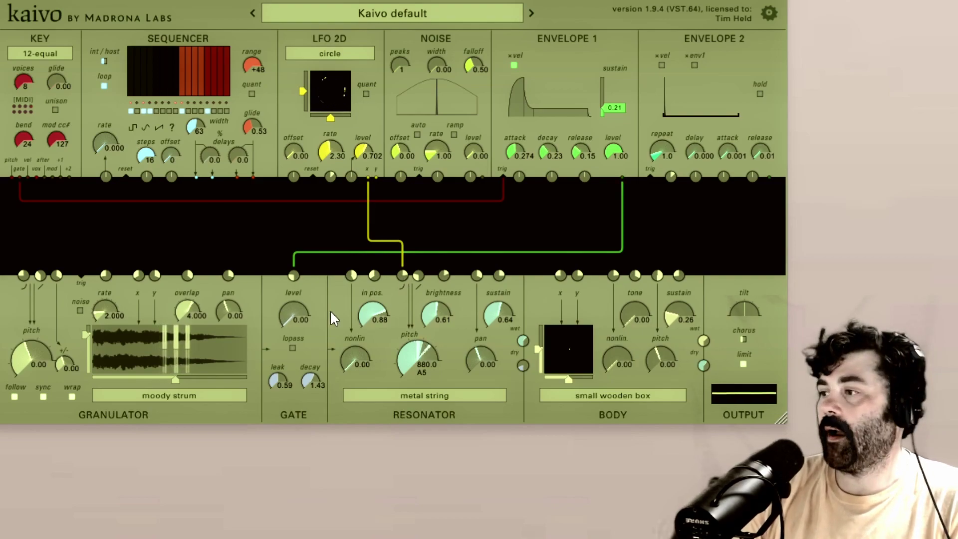
click(417, 135)
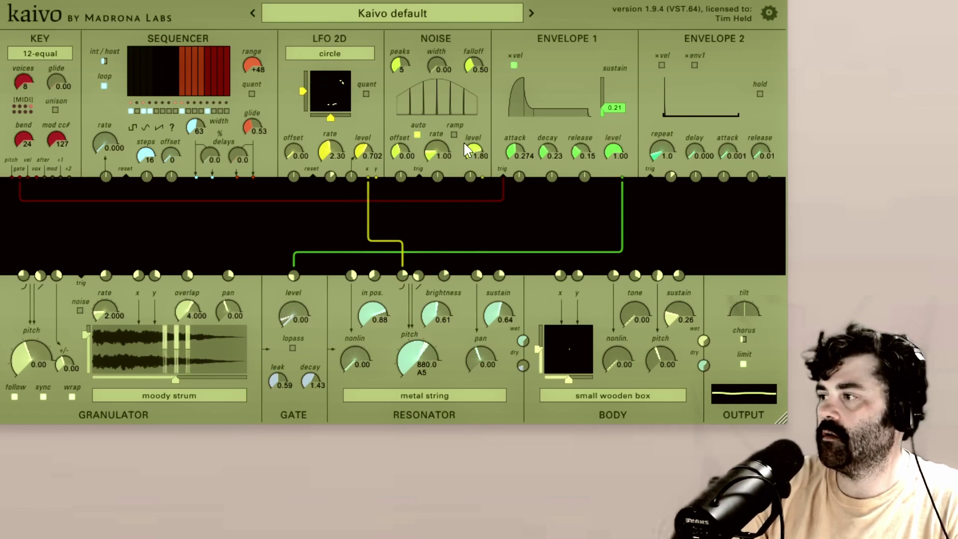
drag(483, 176, 402, 276)
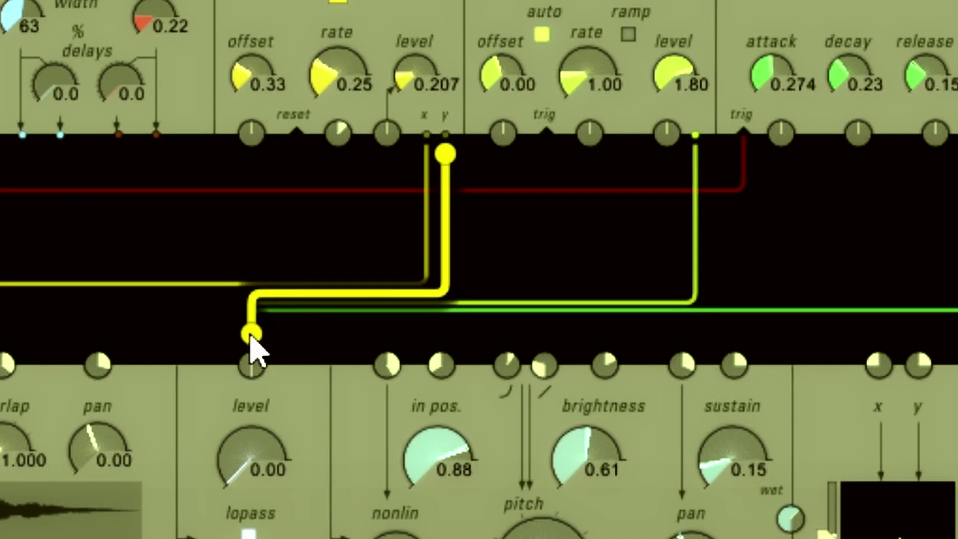
Reroute the cable ends onto the resonator's in pos. input, clearing the LFO and noise cables
mouse_move(251, 335)
mouse_down()
mouse_move(390, 367)
mouse_move(169, 232)
mouse_move(172, 242)
mouse_up()
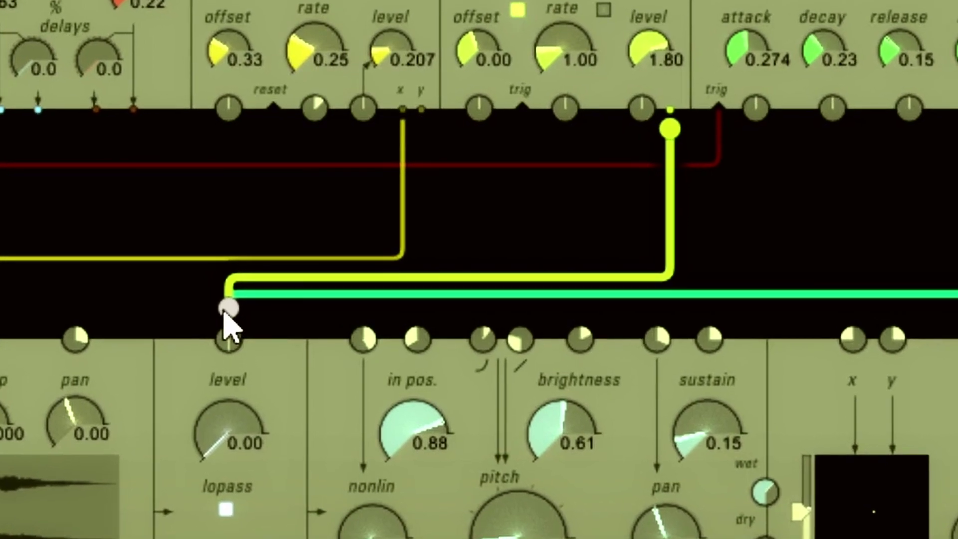
mouse_move(230, 312)
mouse_down()
mouse_move(327, 284)
mouse_move(439, 310)
mouse_move(418, 349)
mouse_move(507, 272)
mouse_move(509, 213)
mouse_up()
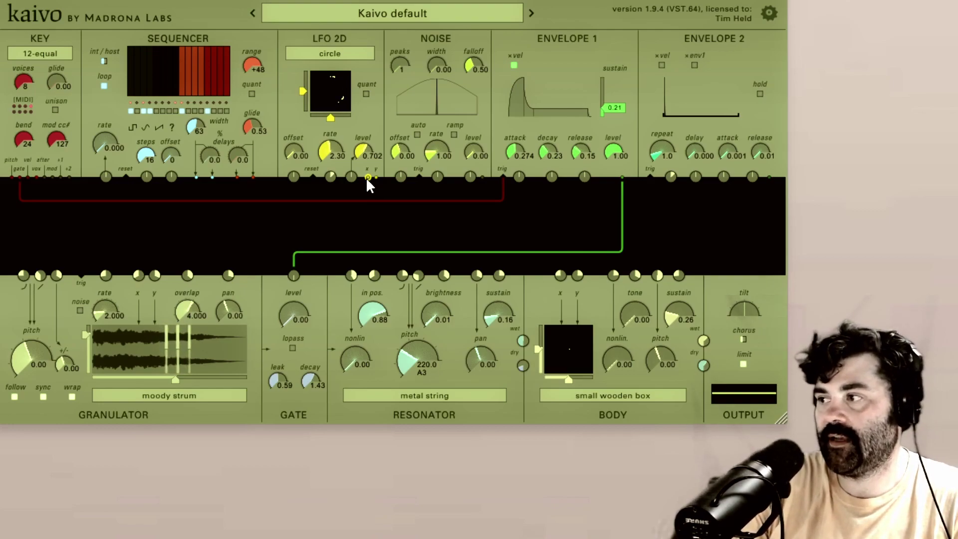
Patch LFO 2D's x output into the Granulator rate input
mouse_move(368, 177)
mouse_down()
mouse_move(358, 220)
mouse_move(384, 183)
mouse_move(364, 188)
mouse_up()
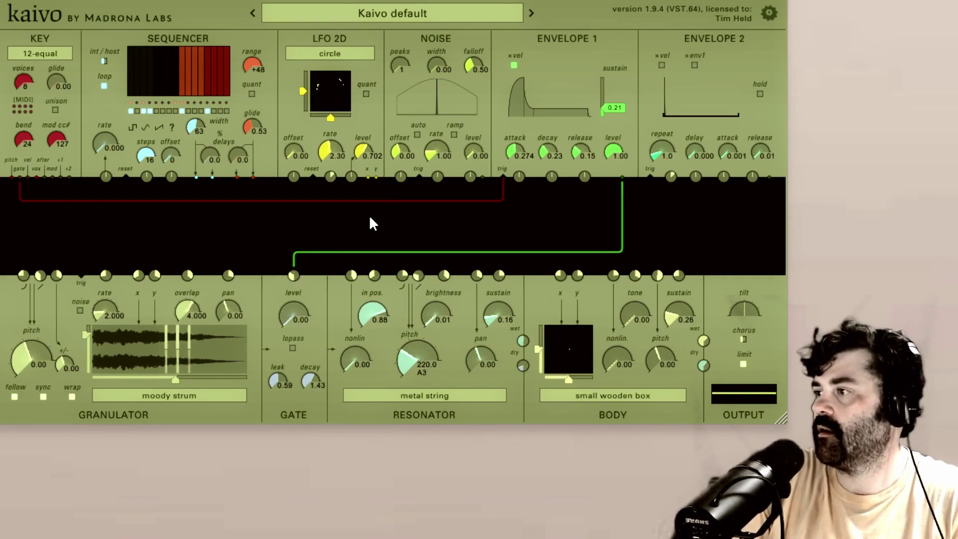
drag(369, 177, 138, 275)
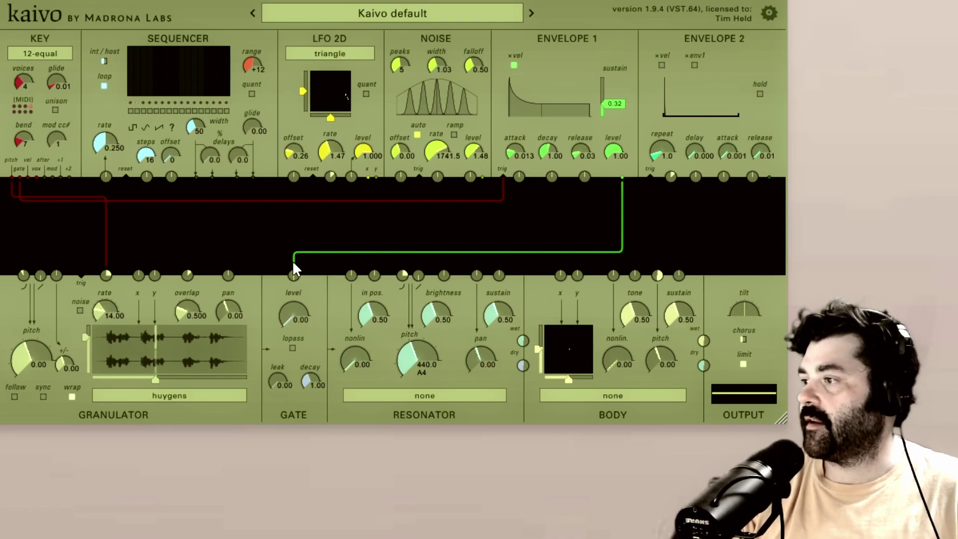
Pull the envelope cable off Gate level and route LFO 2D's x output into a lower module
mouse_move(292, 261)
mouse_down()
mouse_move(292, 253)
mouse_move(454, 247)
mouse_up()
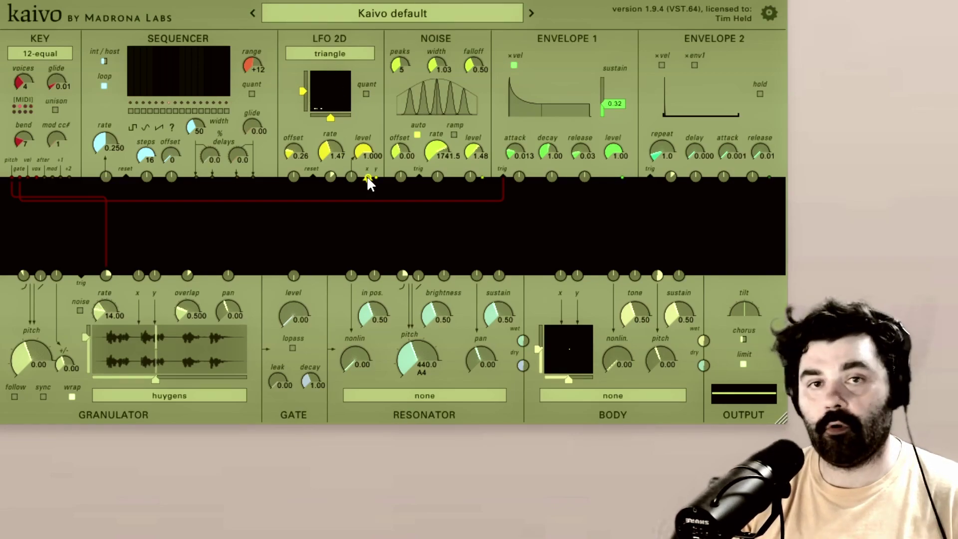
drag(368, 178, 293, 275)
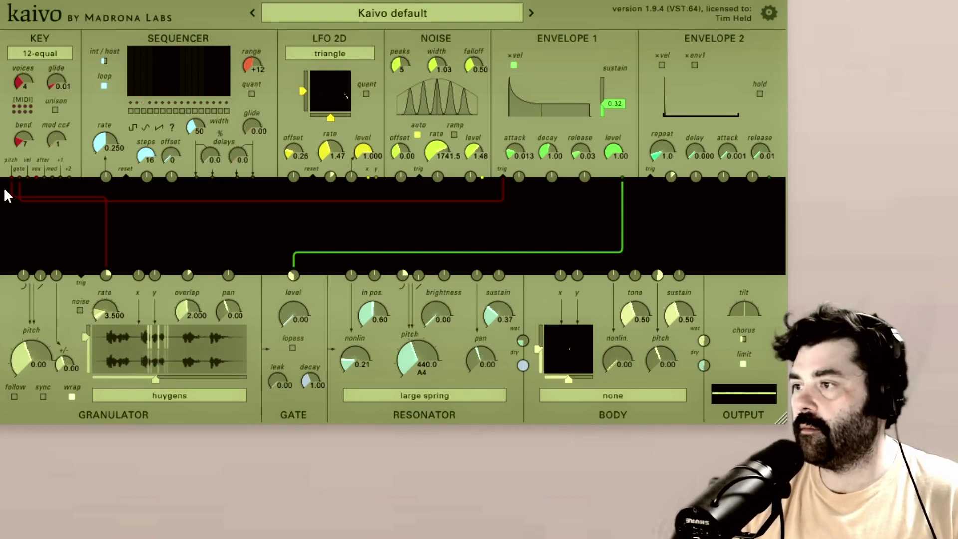
Patch KEY pitch into the resonator pitch, try a small mod amount, then unplug the cable
drag(10, 177, 404, 274)
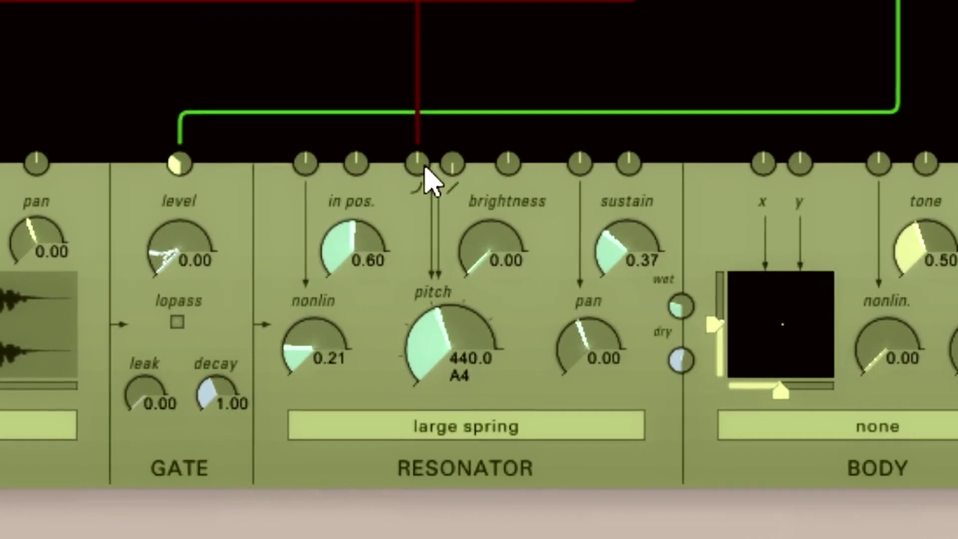
drag(425, 171, 418, 164)
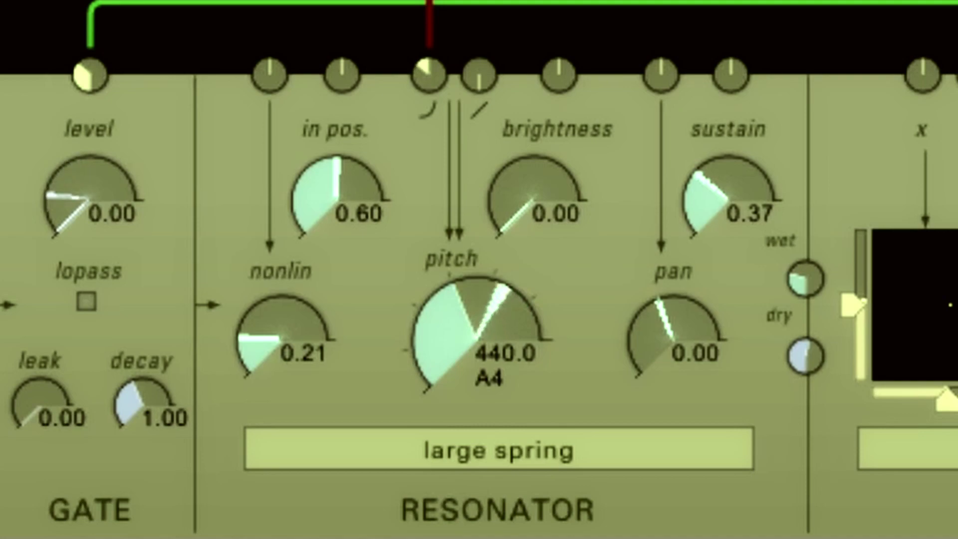
mouse_move(428, 74)
mouse_down()
mouse_move(408, 78)
mouse_move(429, 65)
mouse_up()
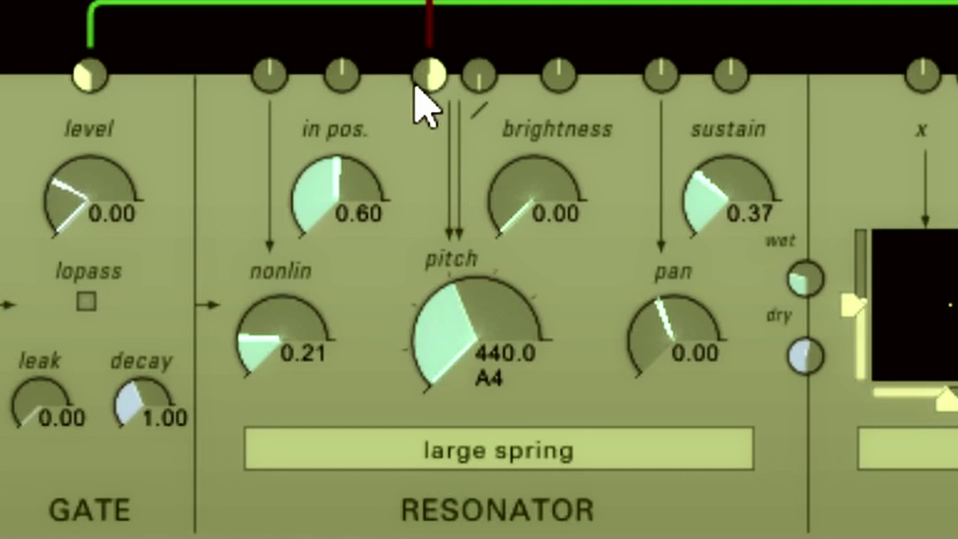
drag(414, 88, 414, 114)
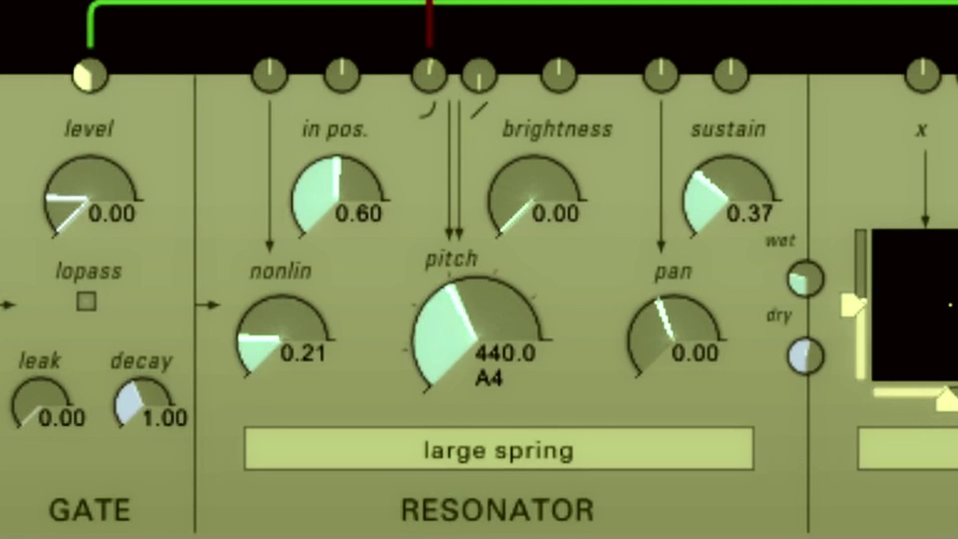
drag(438, 75, 387, 2)
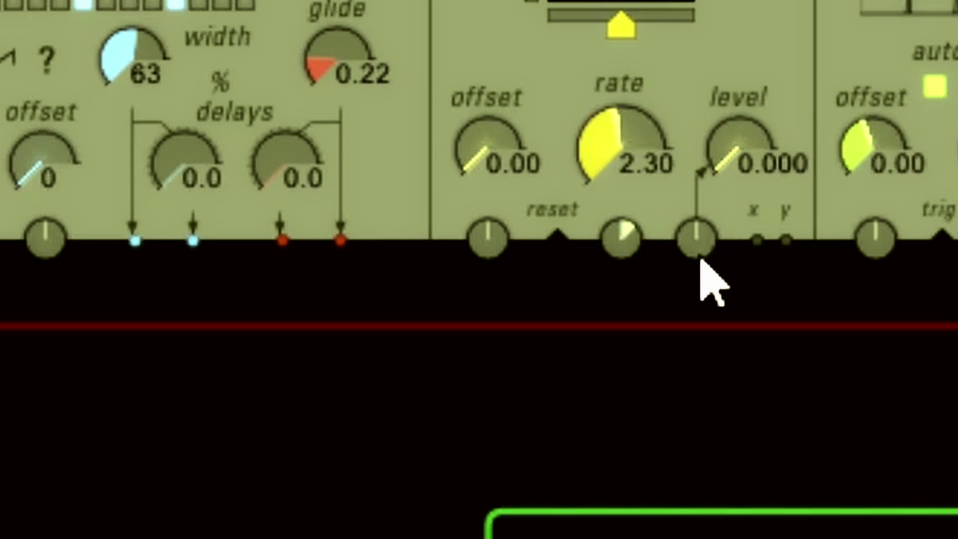
Sweep the LFO 2D rate and level knobs, bringing the level back down after maxing it
mouse_move(609, 149)
mouse_down()
mouse_move(609, 115)
mouse_move(609, 164)
mouse_up()
drag(733, 145, 738, 175)
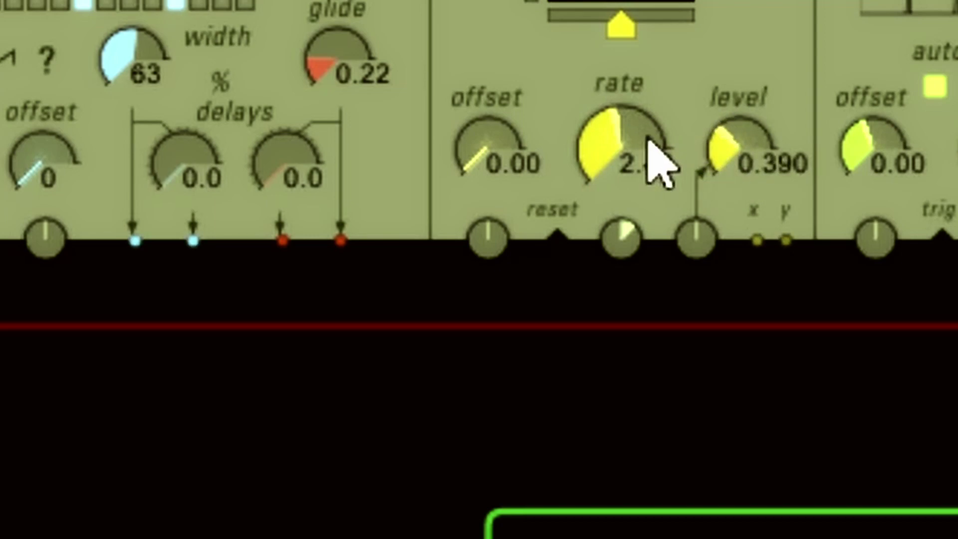
mouse_move(652, 160)
mouse_down()
mouse_move(652, 124)
mouse_move(652, 167)
mouse_up()
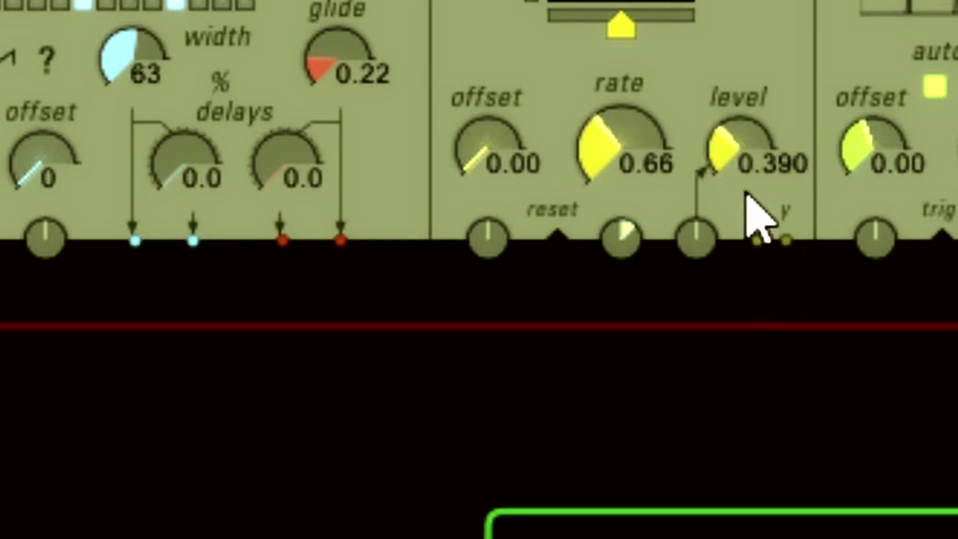
drag(730, 150, 729, 90)
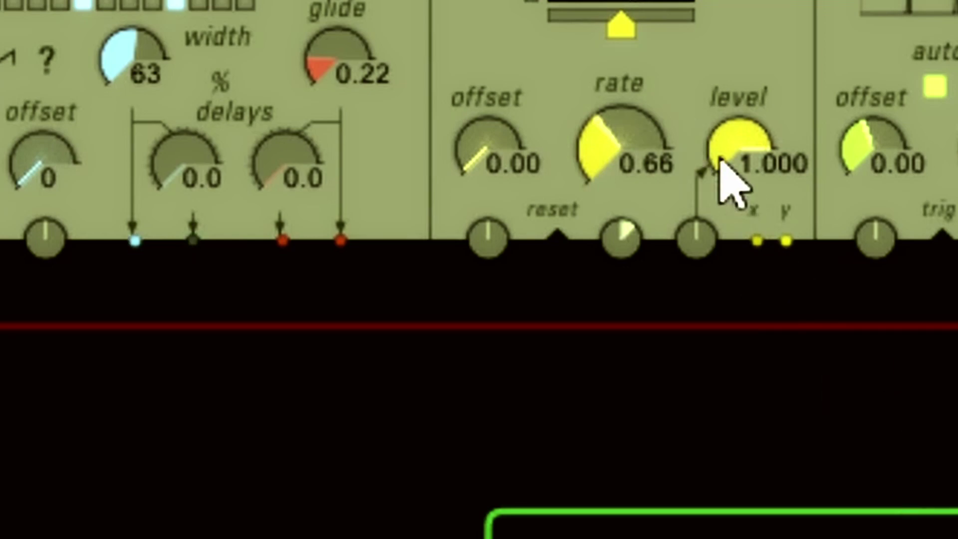
drag(738, 160, 737, 254)
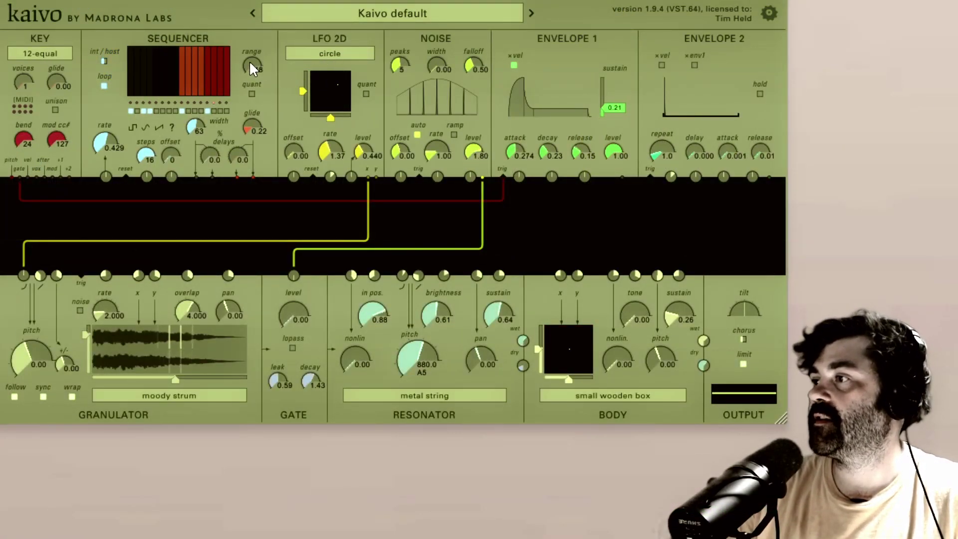
Set the Sequencer range to -5 and KEY voices from 1 to 8
drag(250, 62, 231, 73)
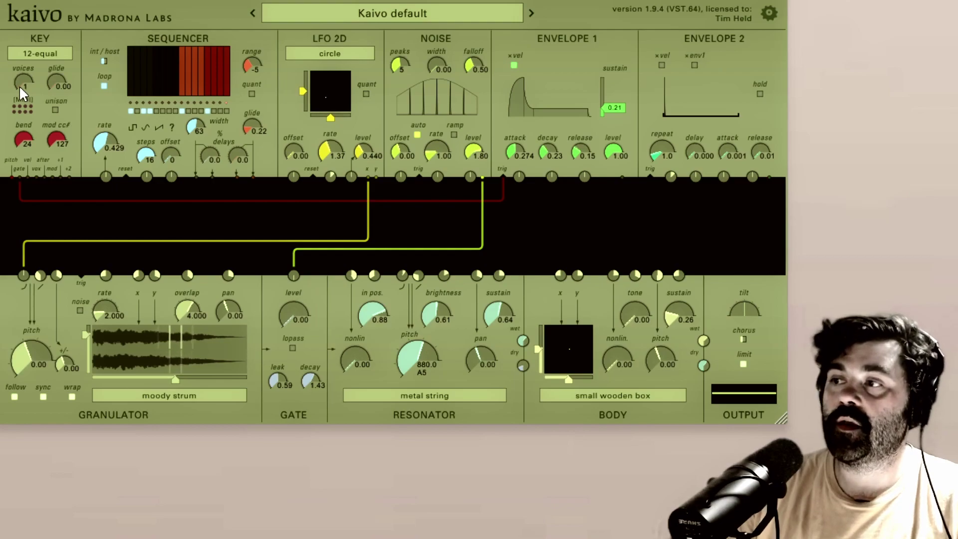
drag(19, 86, 20, 70)
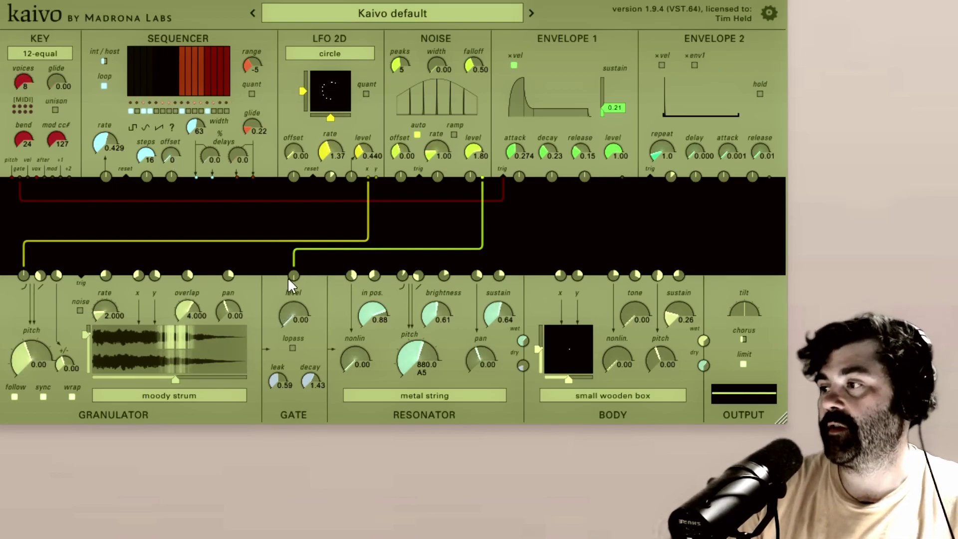
Adjust the LFO's Gate level modulation amount, then set LFO 2D rate to 0.25 and level to 0.207
drag(292, 277, 292, 269)
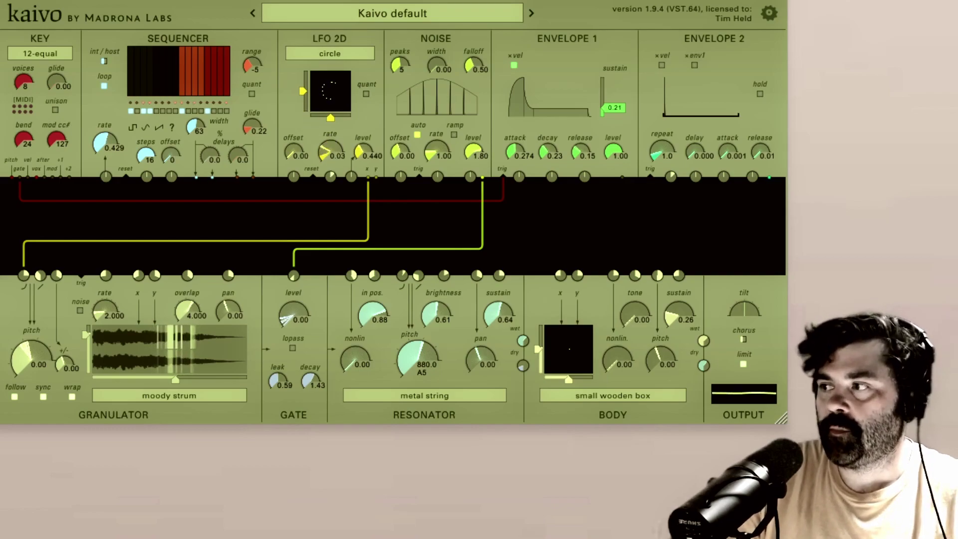
drag(331, 151, 330, 144)
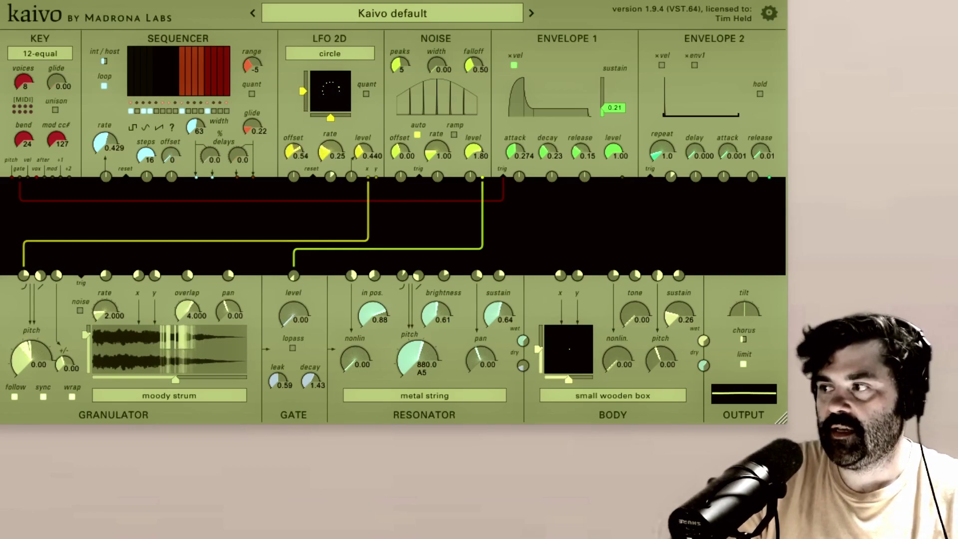
drag(363, 156, 363, 150)
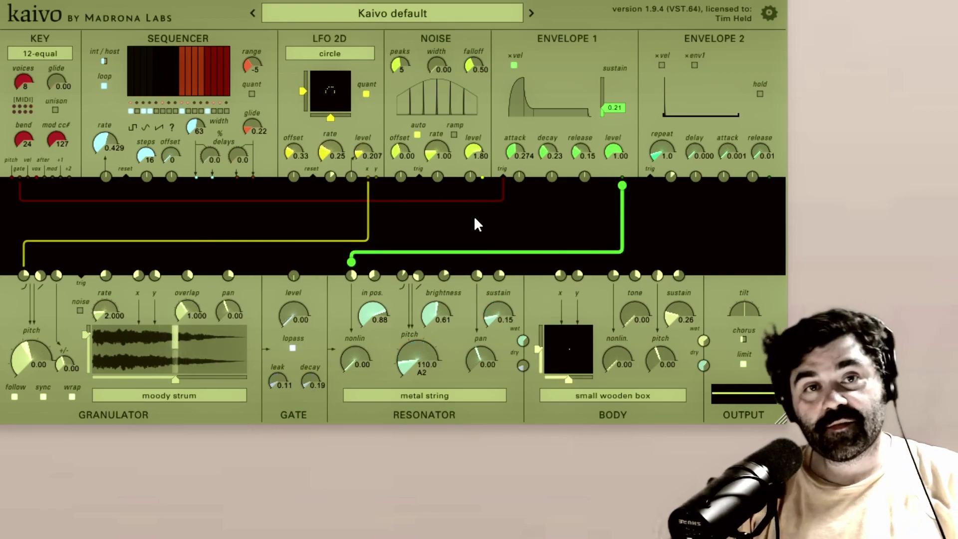